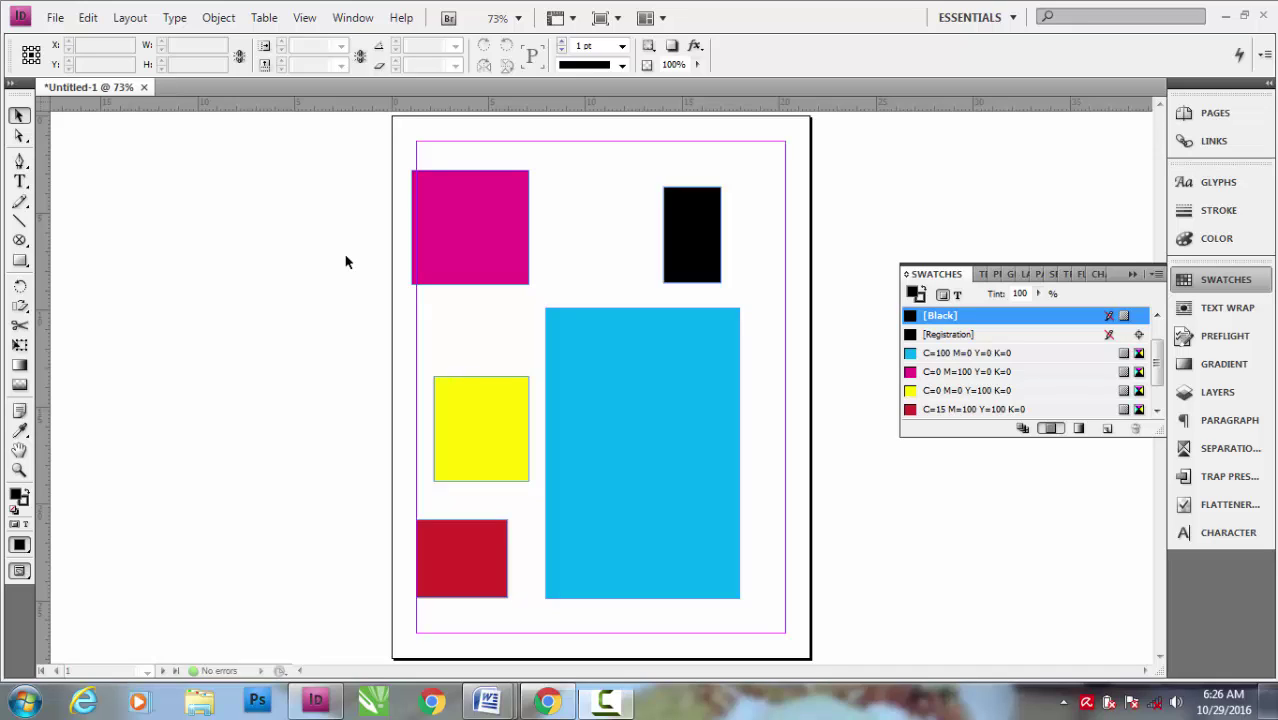
# Select all five rectangles, then each one in turn to check their sizes
pyautogui.moveTo(351, 246); pyautogui.dragTo(644, 437)
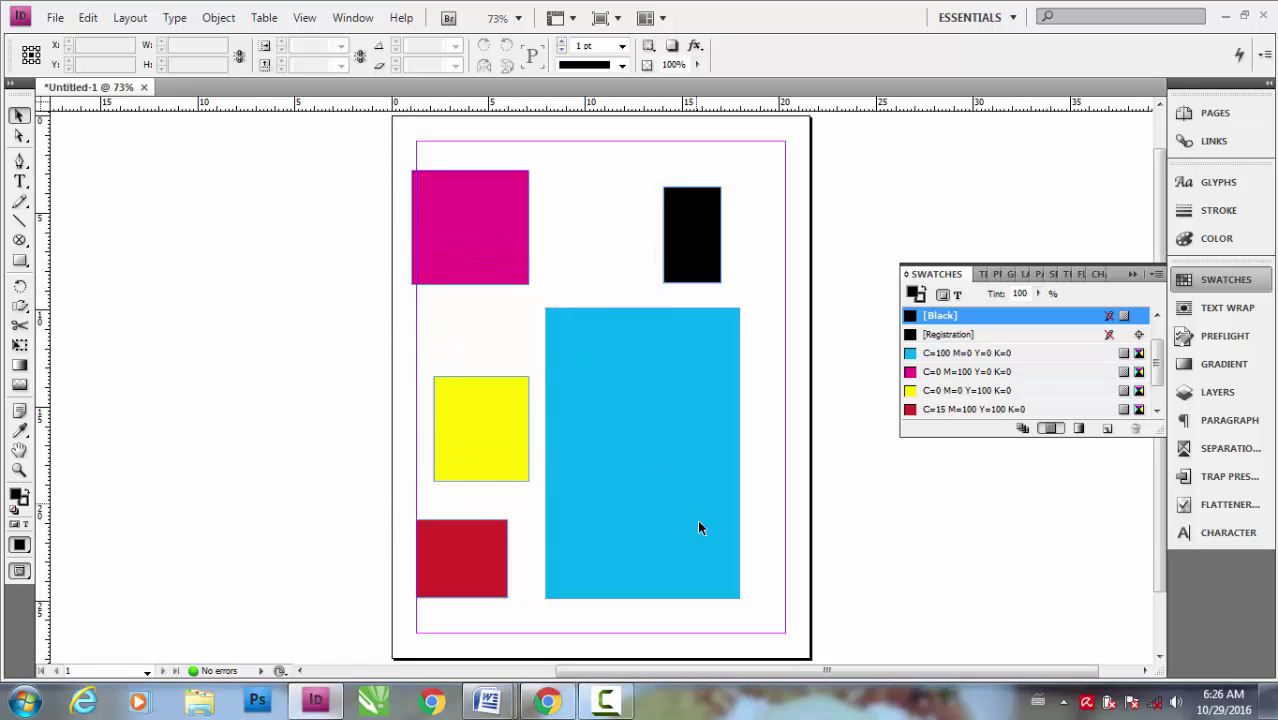
pyautogui.moveTo(644, 441); pyautogui.dragTo(697, 545)
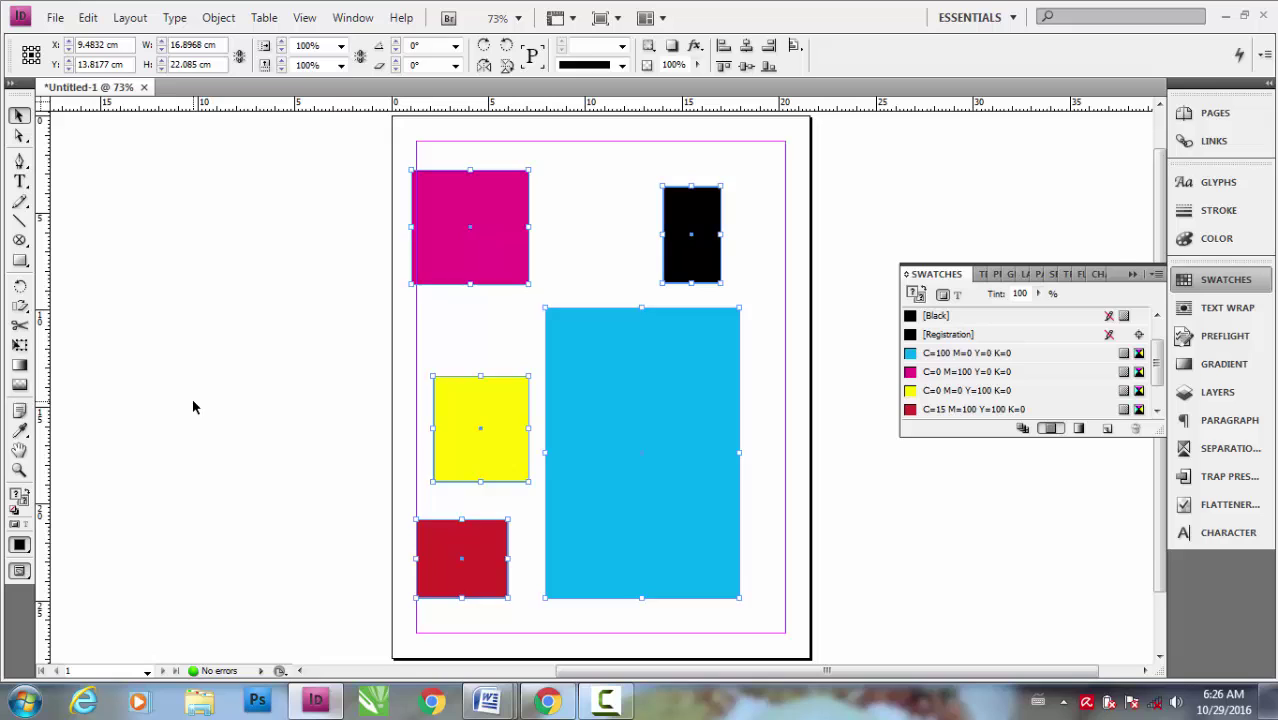
pyautogui.click(365, 289)
pyautogui.click(425, 260)
pyautogui.click(472, 420)
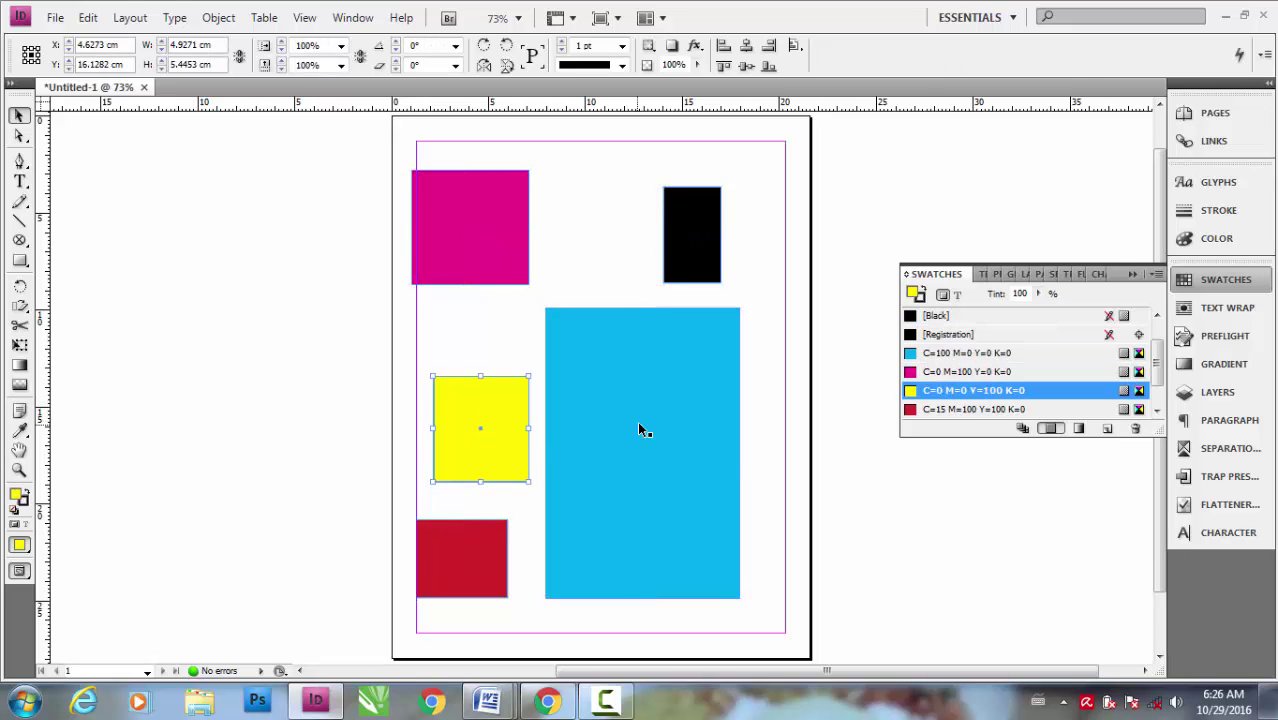
pyautogui.click(637, 421)
pyautogui.click(674, 270)
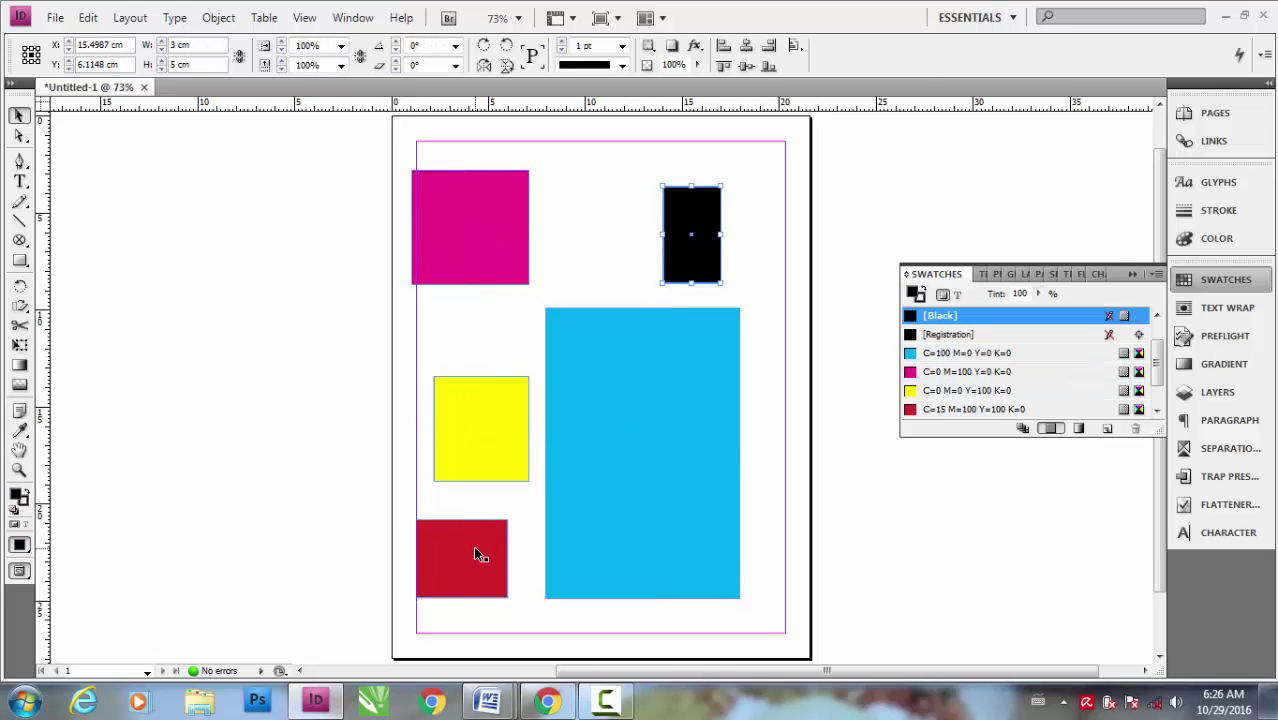
pyautogui.click(474, 545)
pyautogui.click(292, 313)
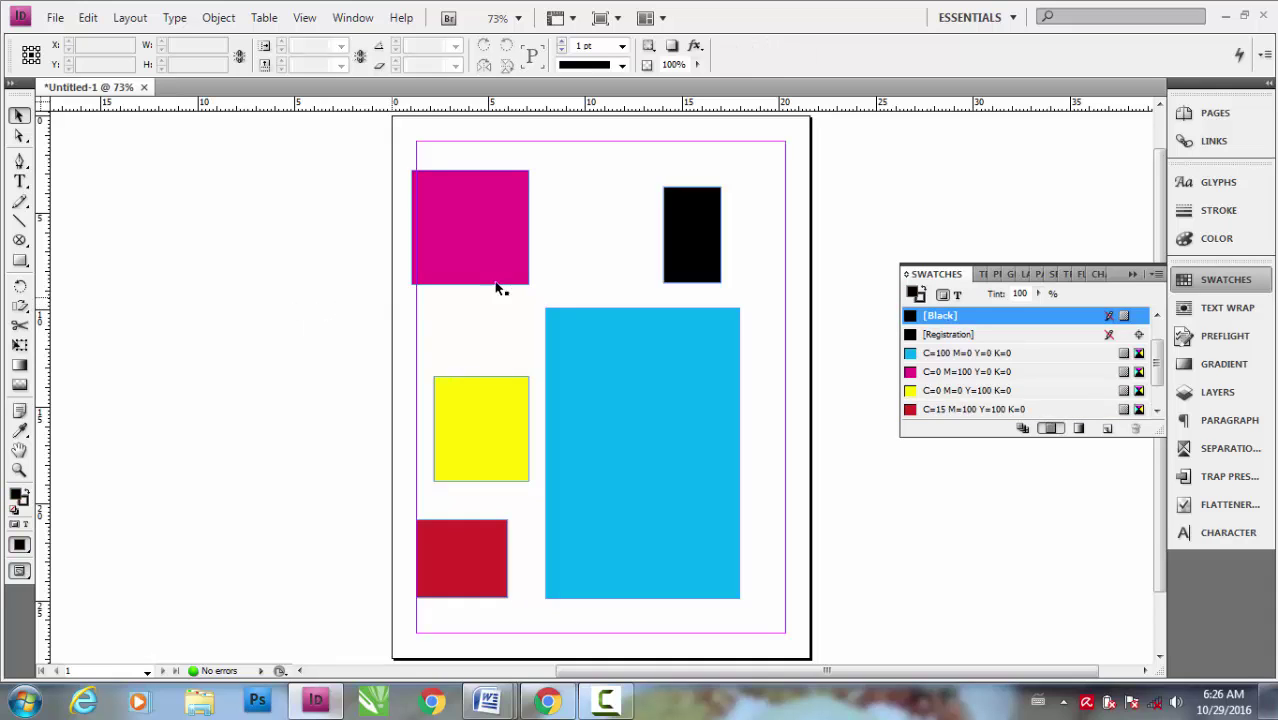
# Recheck the black, cyan, yellow and magenta rectangles' sizes, then clear the selection
pyautogui.click(693, 257)
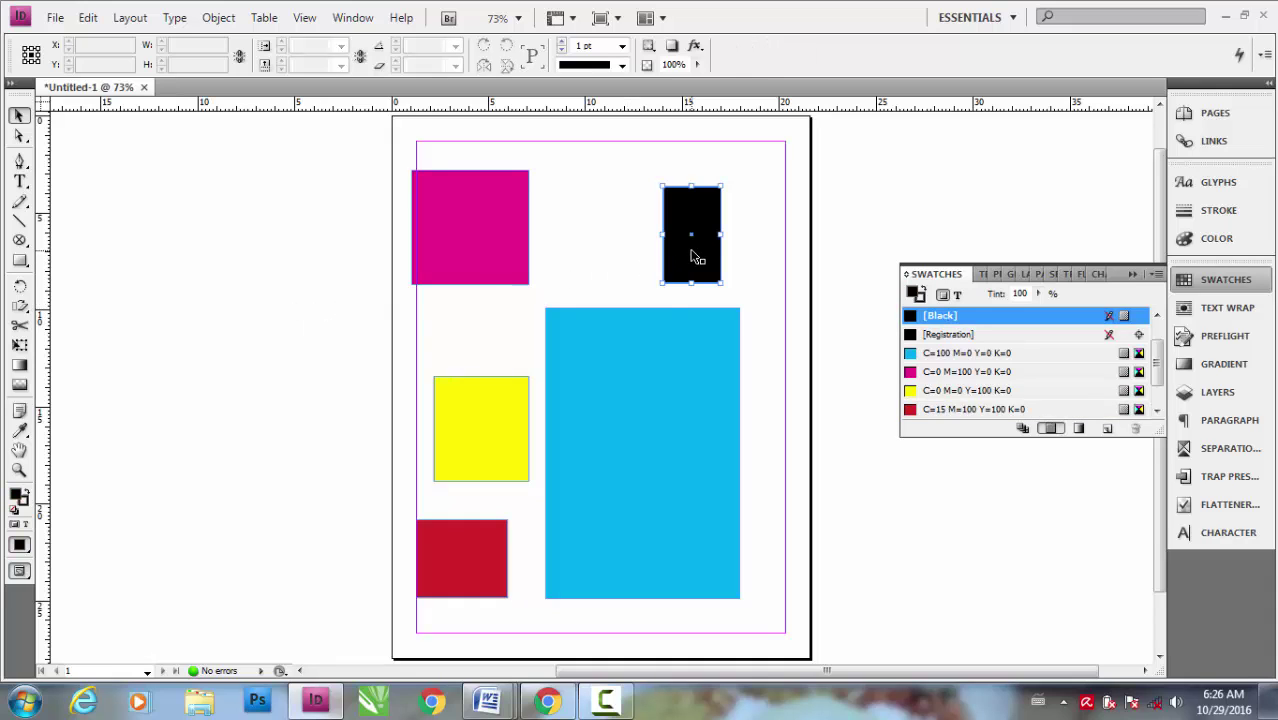
pyautogui.click(628, 423)
pyautogui.click(489, 424)
pyautogui.click(467, 252)
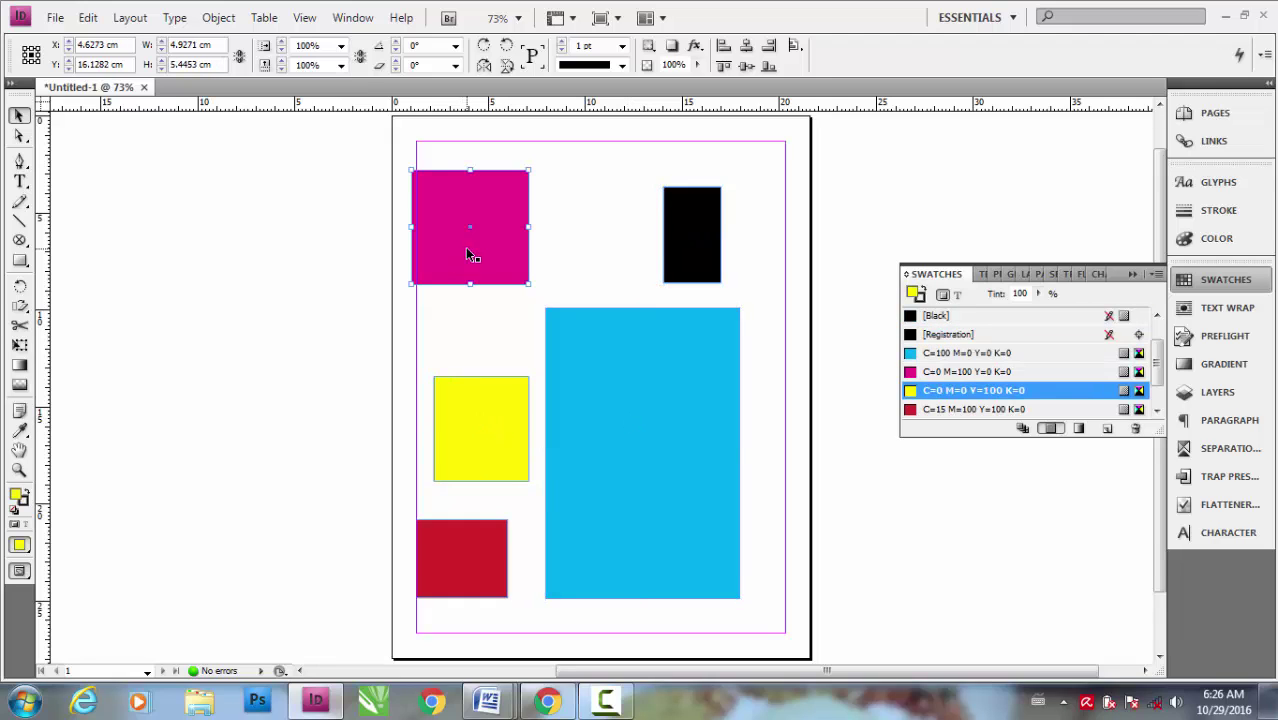
pyautogui.click(296, 346)
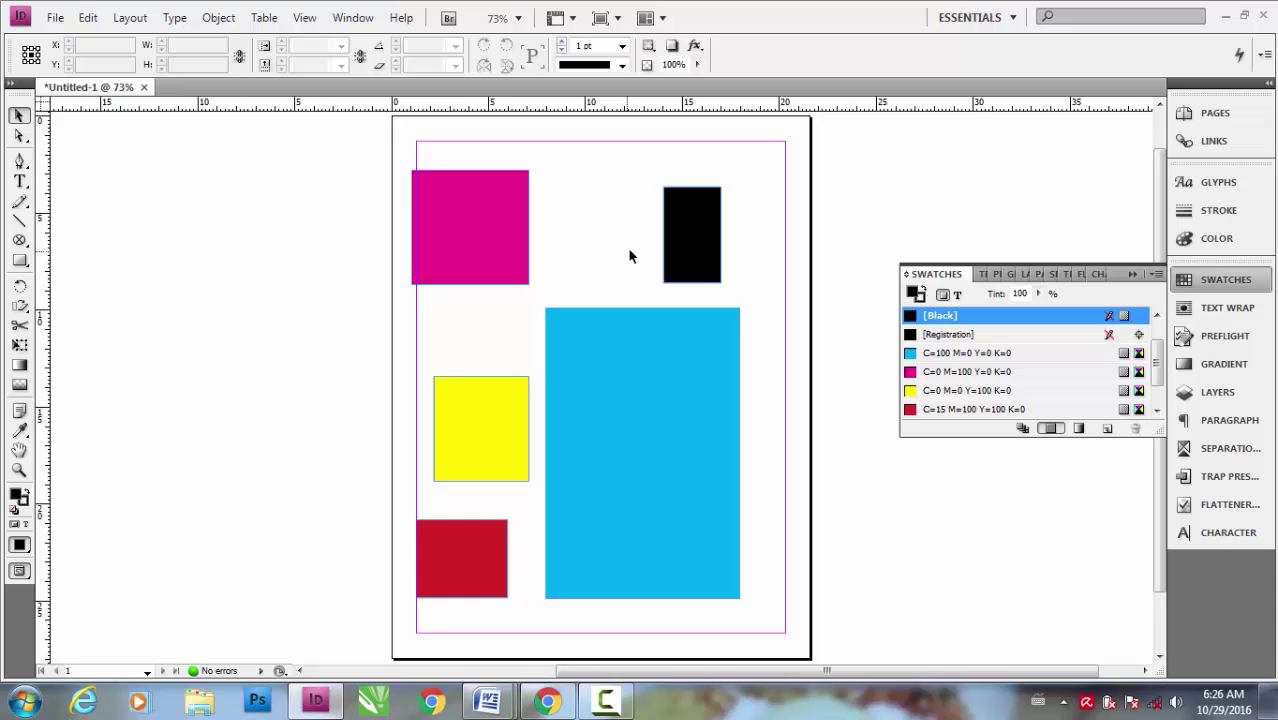
pyautogui.click(693, 265)
pyautogui.click(656, 419)
pyautogui.click(483, 392)
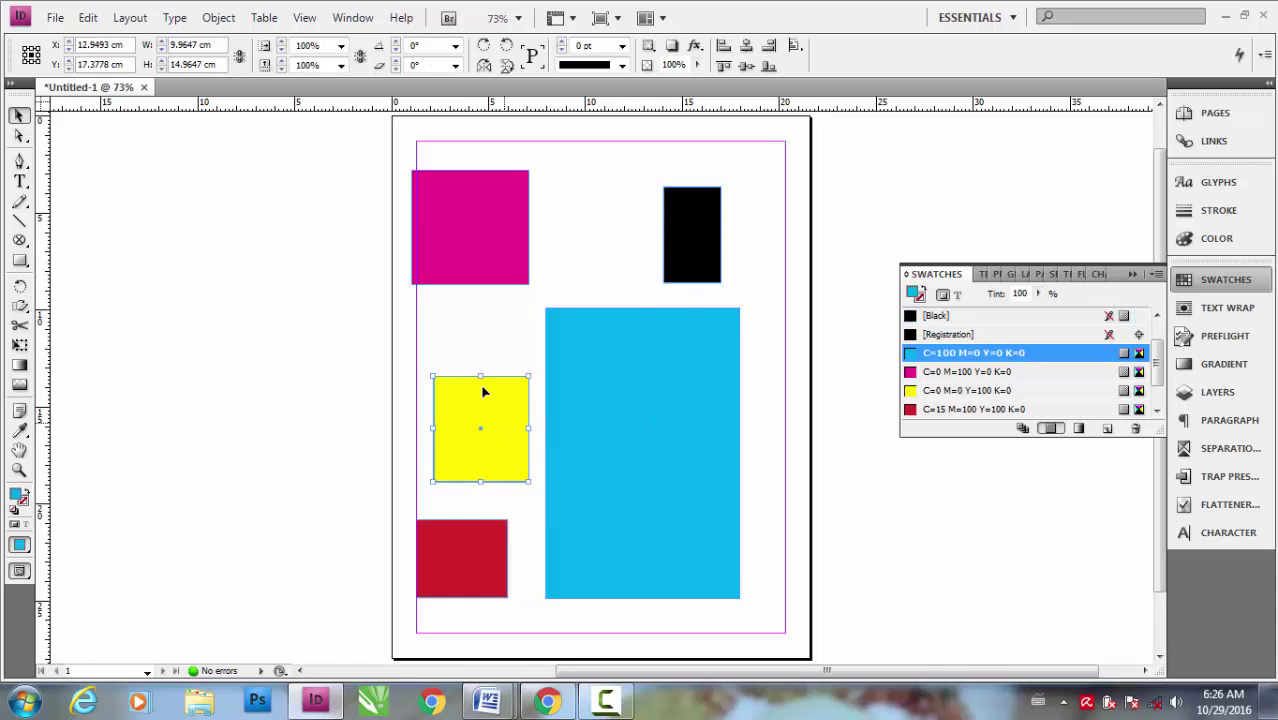
pyautogui.click(462, 210)
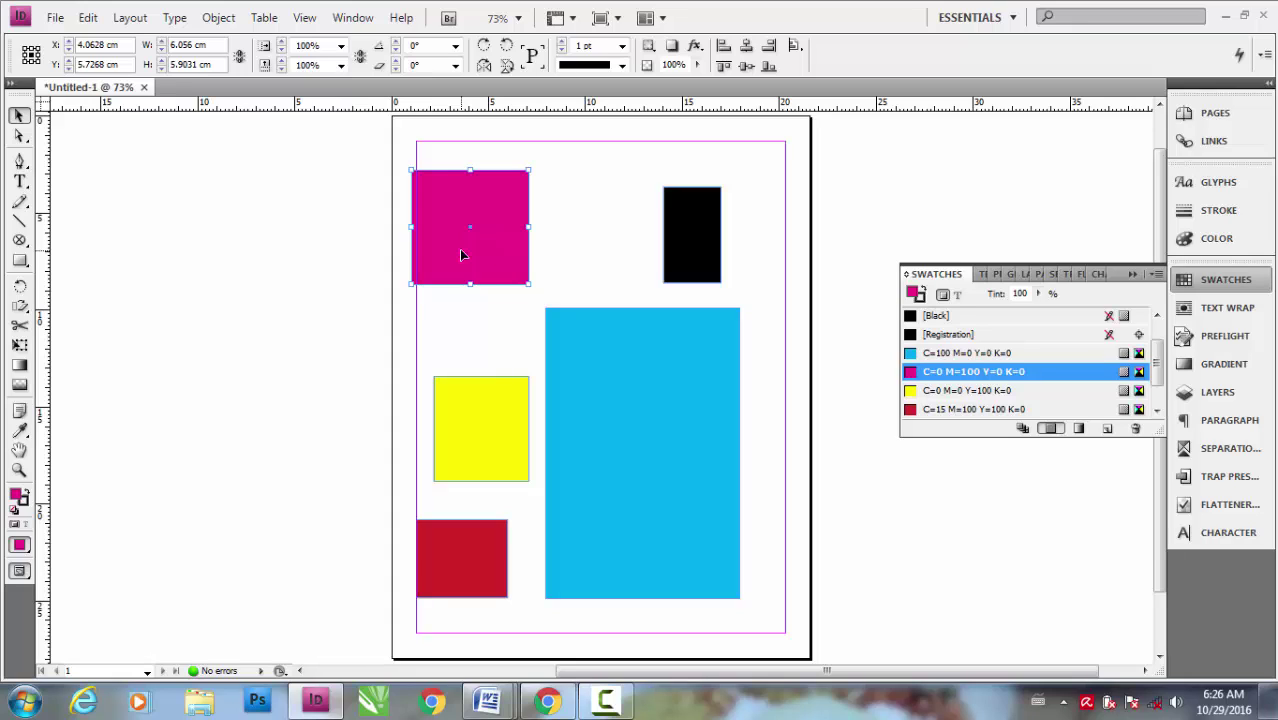
pyautogui.click(307, 235)
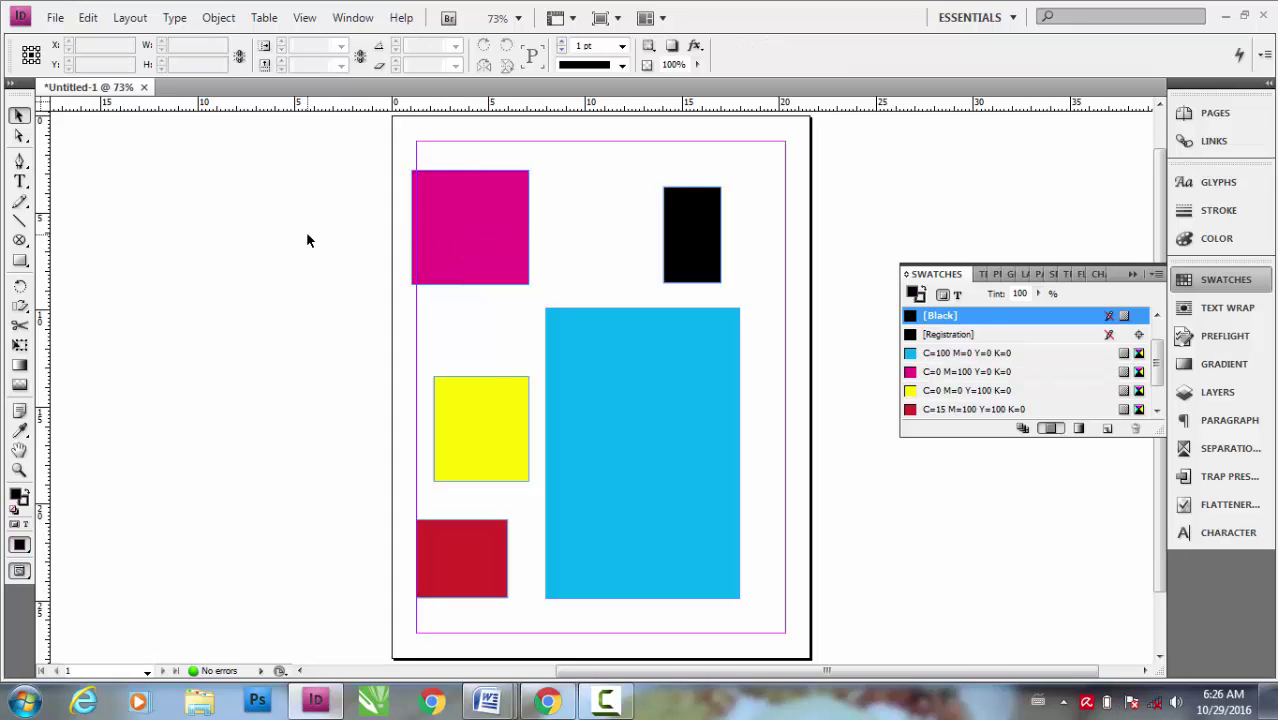
# Resize the black rectangle to W 4 cm and H 6 cm
pyautogui.click(676, 256)
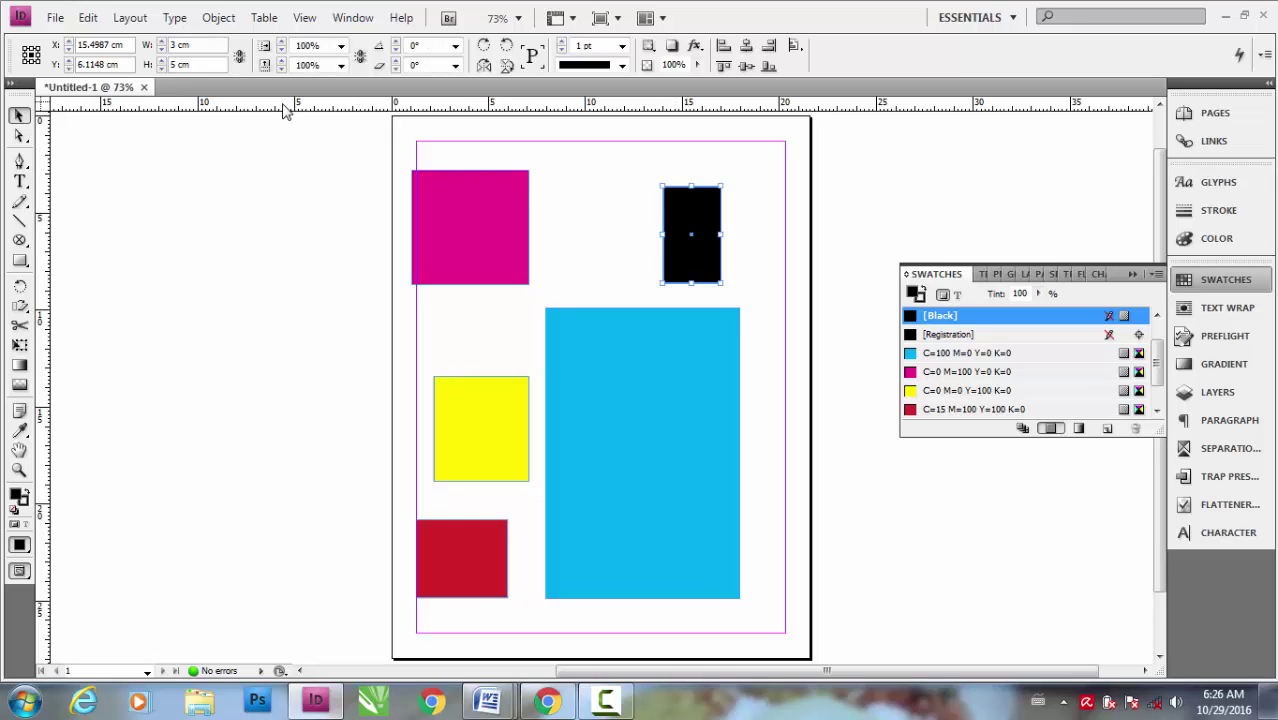
pyautogui.tripleClick(200, 45)
pyautogui.write('4')
pyautogui.press('Tab')
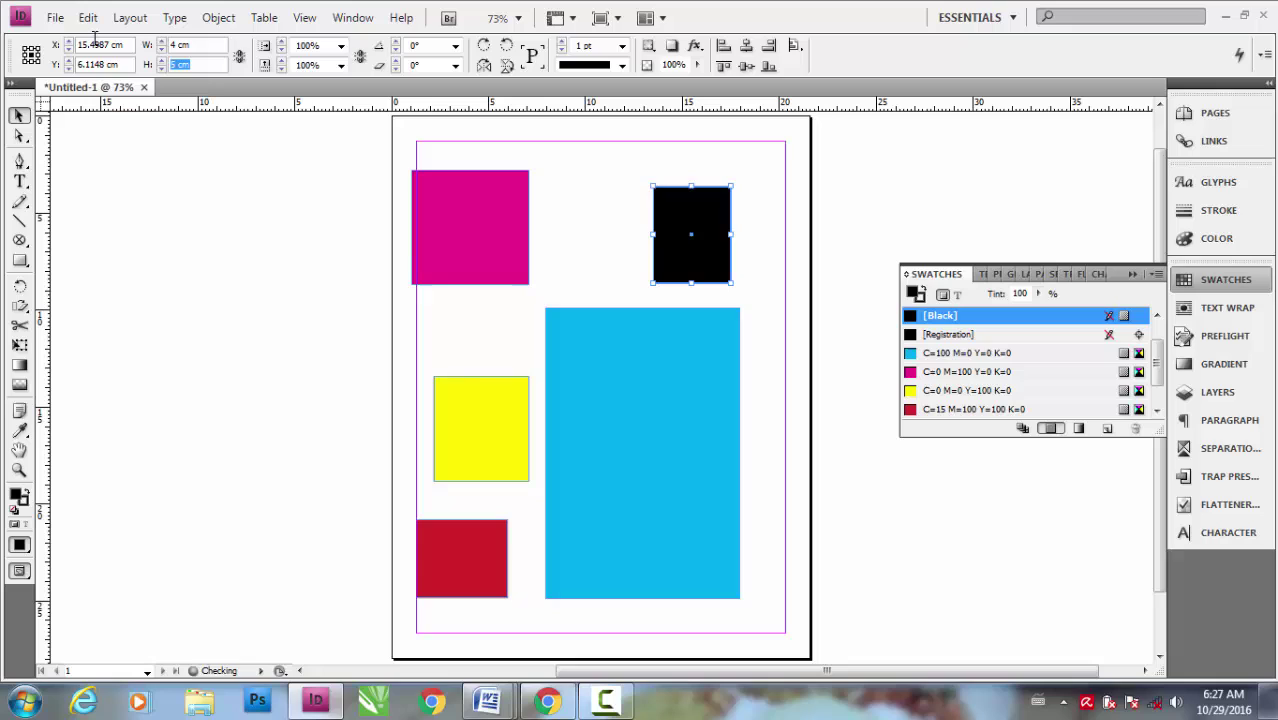
pyautogui.write('6')
pyautogui.press('Return')
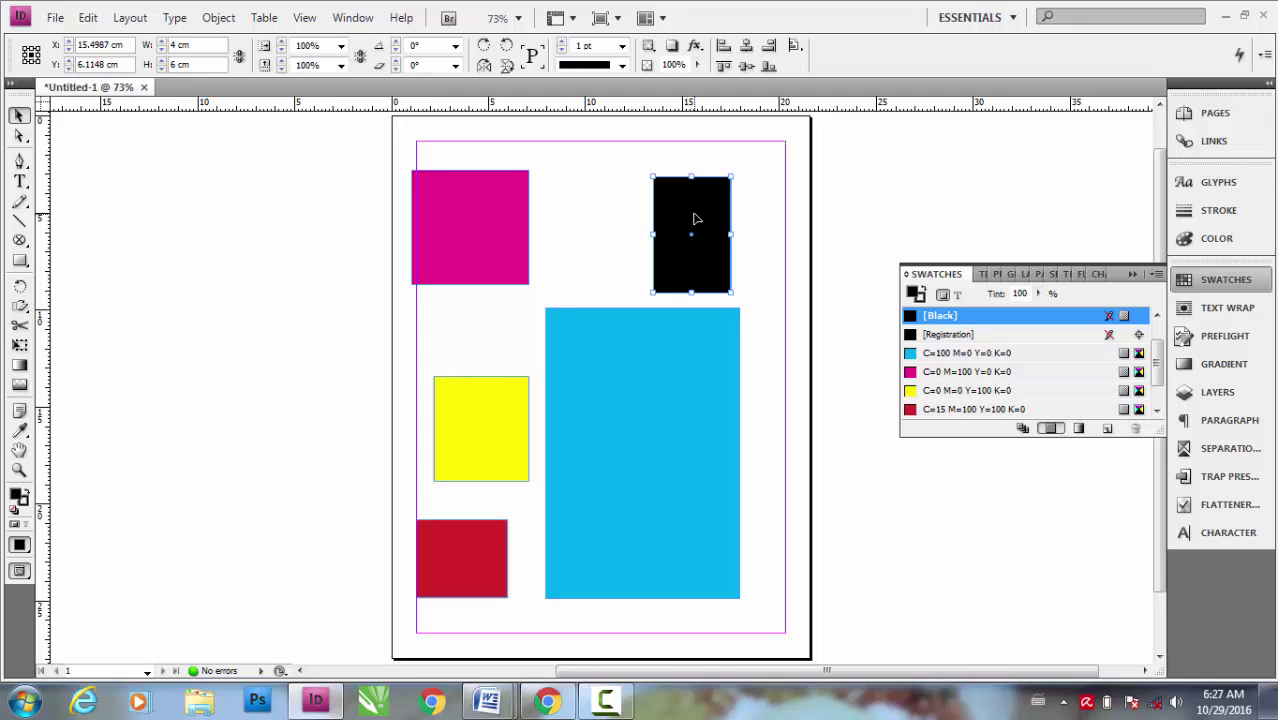
# Apply Transform Sequence Again to the magenta square, making it 4 cm × 6 cm
pyautogui.click(462, 227)
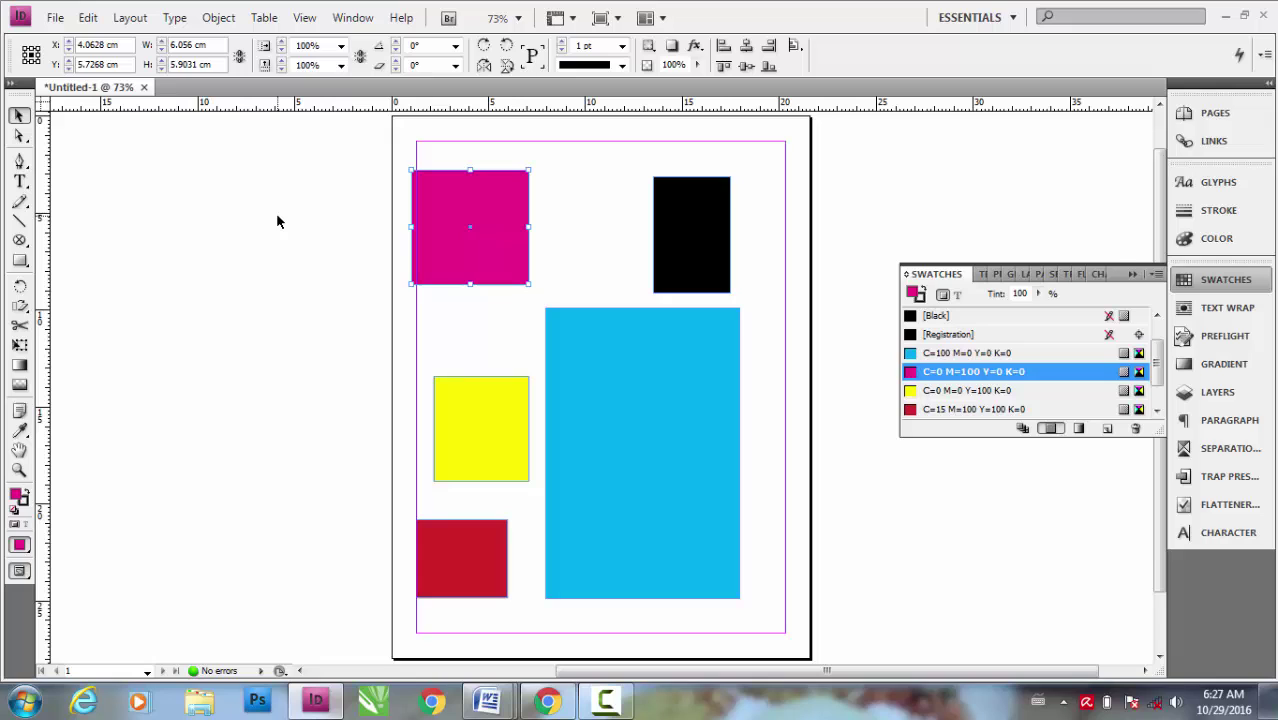
pyautogui.click(226, 24)
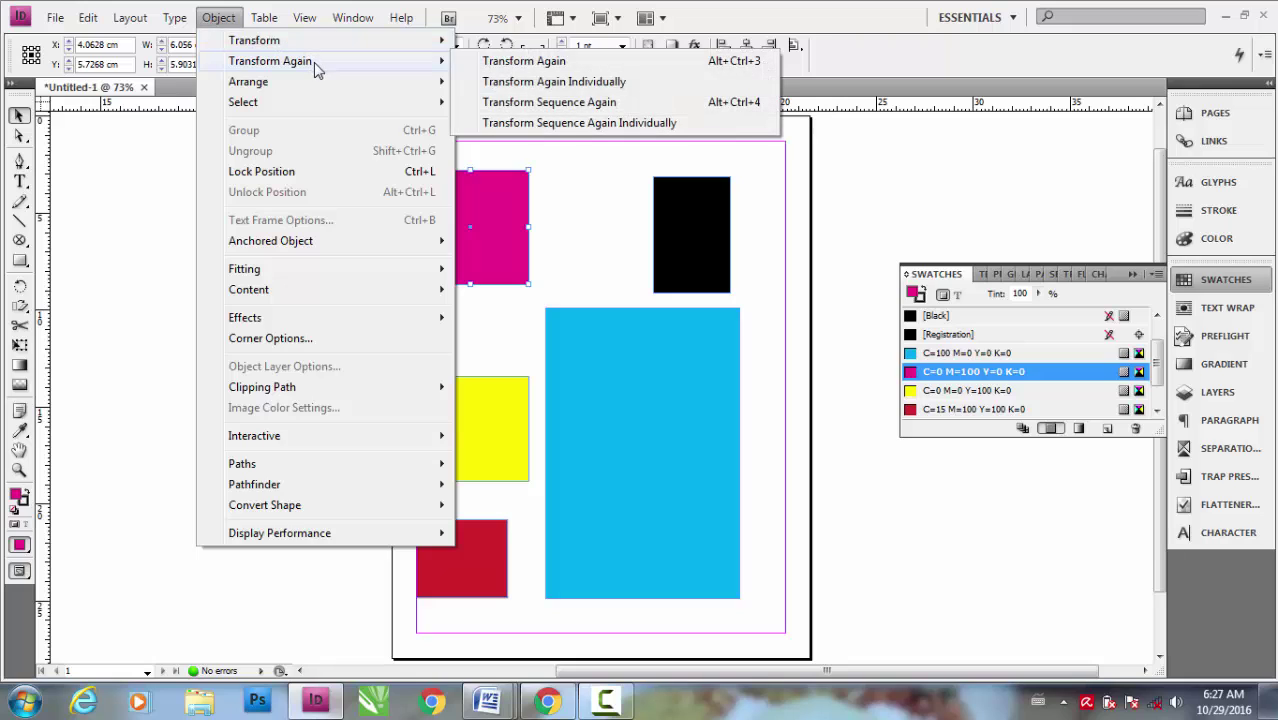
pyautogui.moveTo(270, 61)
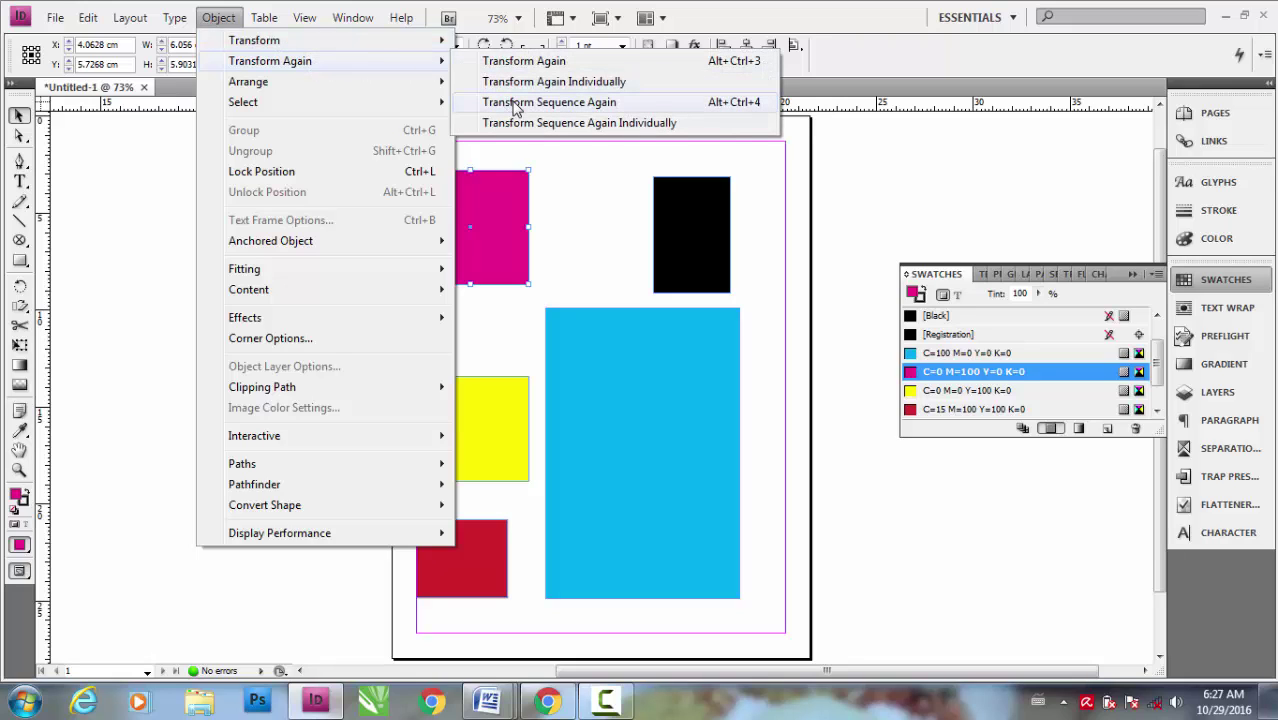
pyautogui.click(515, 104)
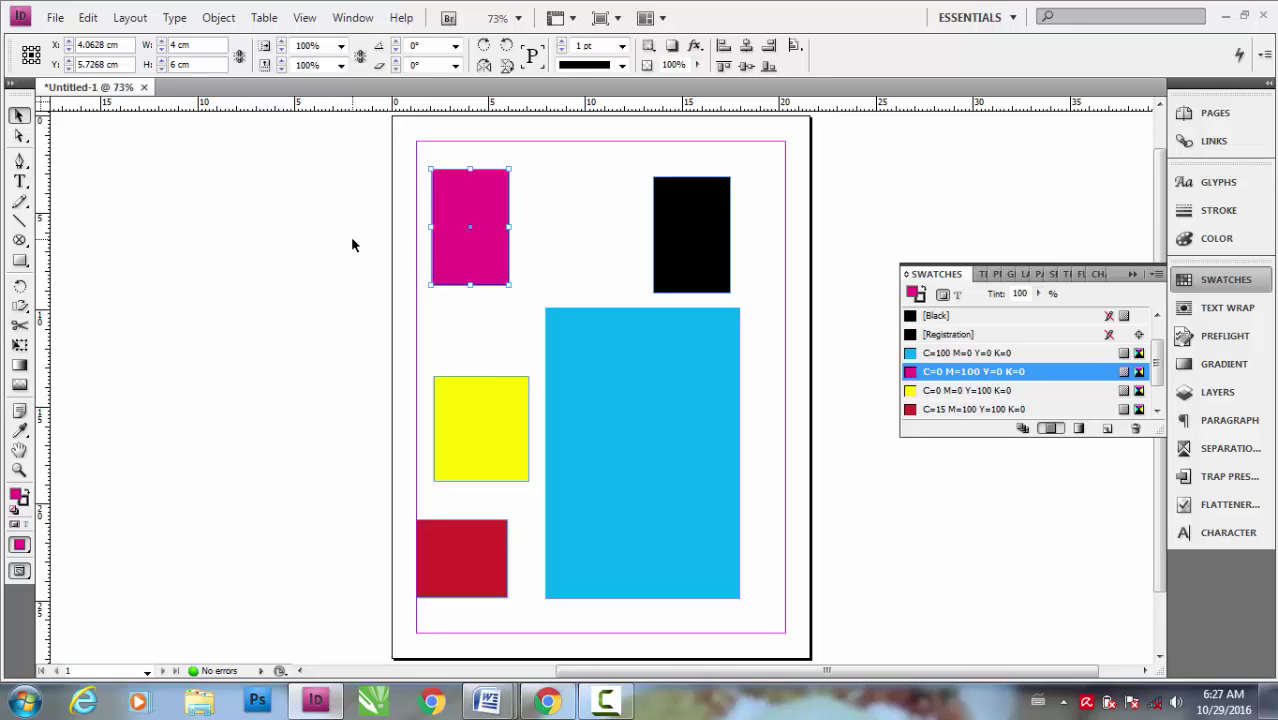
# Apply Transform Sequence Again to the yellow rectangle, making it 4 cm × 6 cm
pyautogui.click(483, 427)
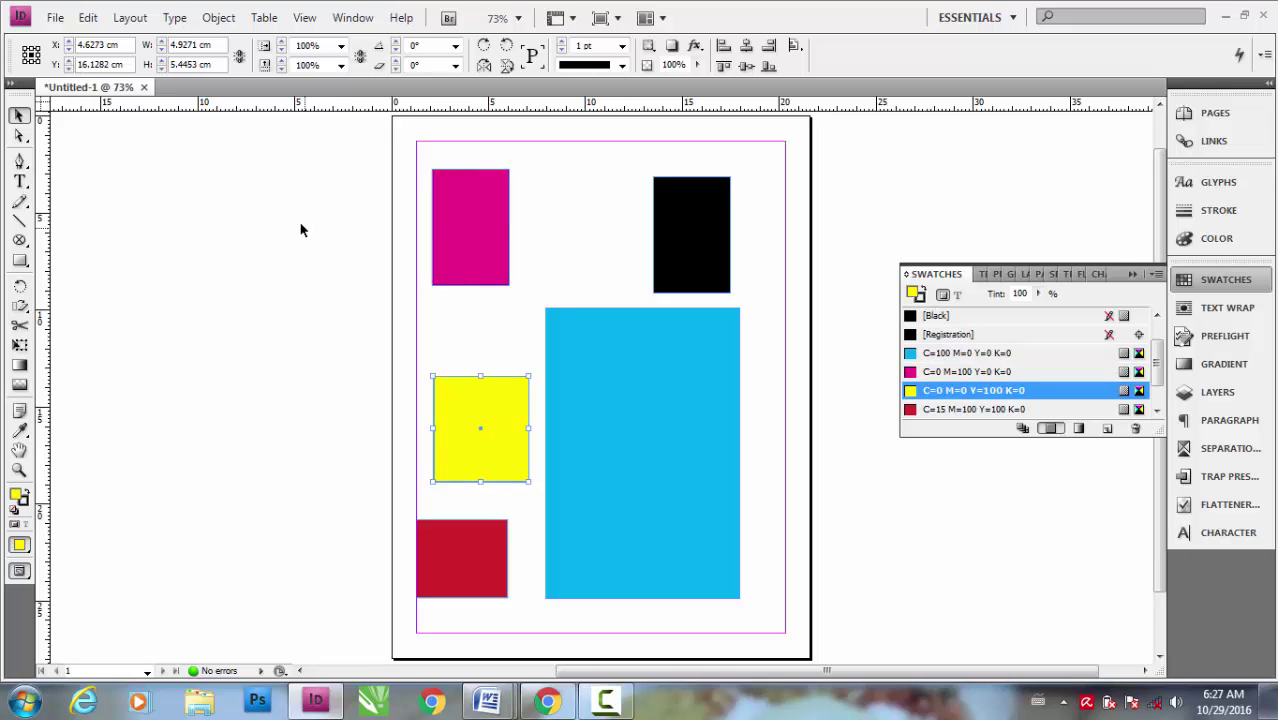
pyautogui.click(218, 18)
pyautogui.moveTo(270, 61)
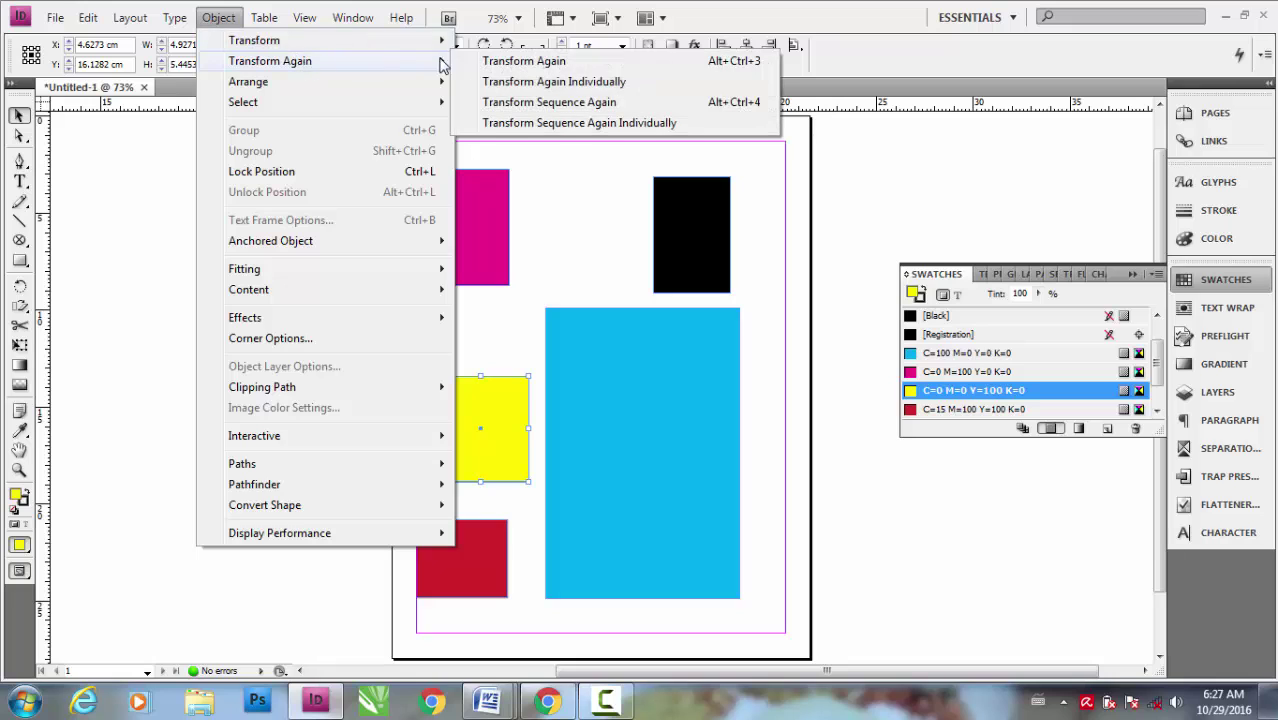
pyautogui.click(540, 103)
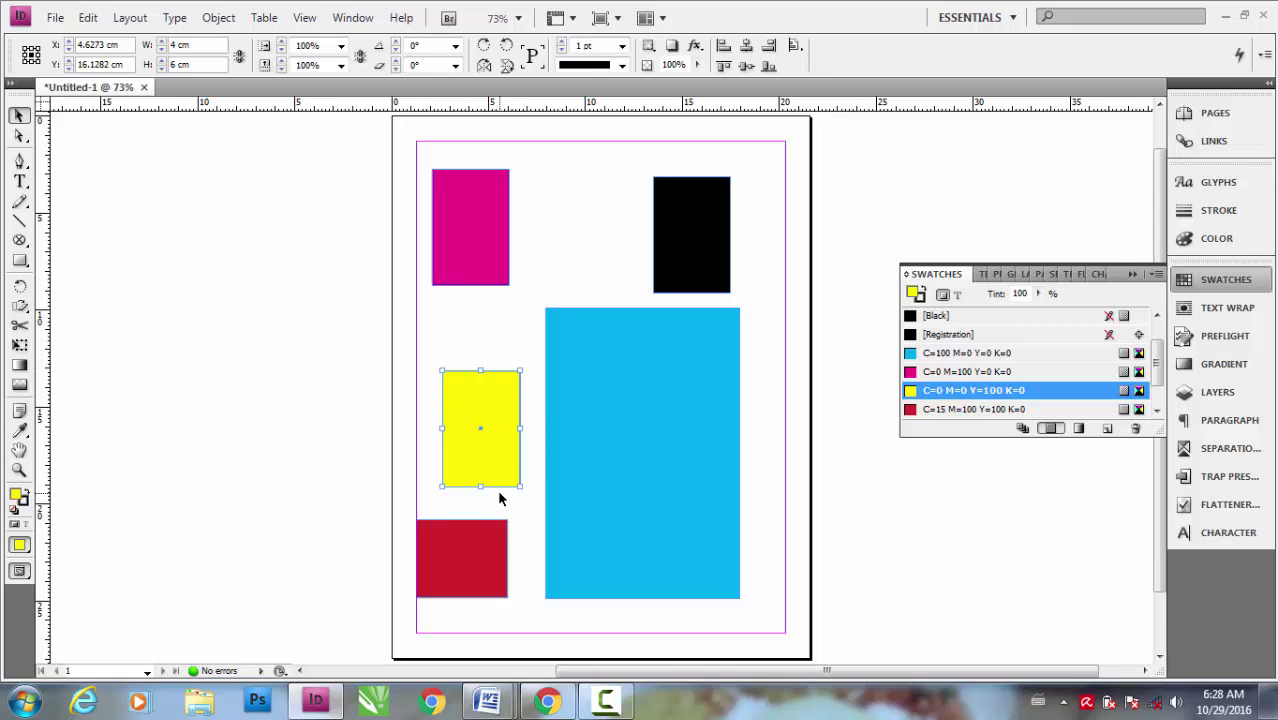
# Select the red, then cyan rectangle, repeating the 4 cm × 6 cm transform with Ctrl+Alt+3
pyautogui.click(451, 564)
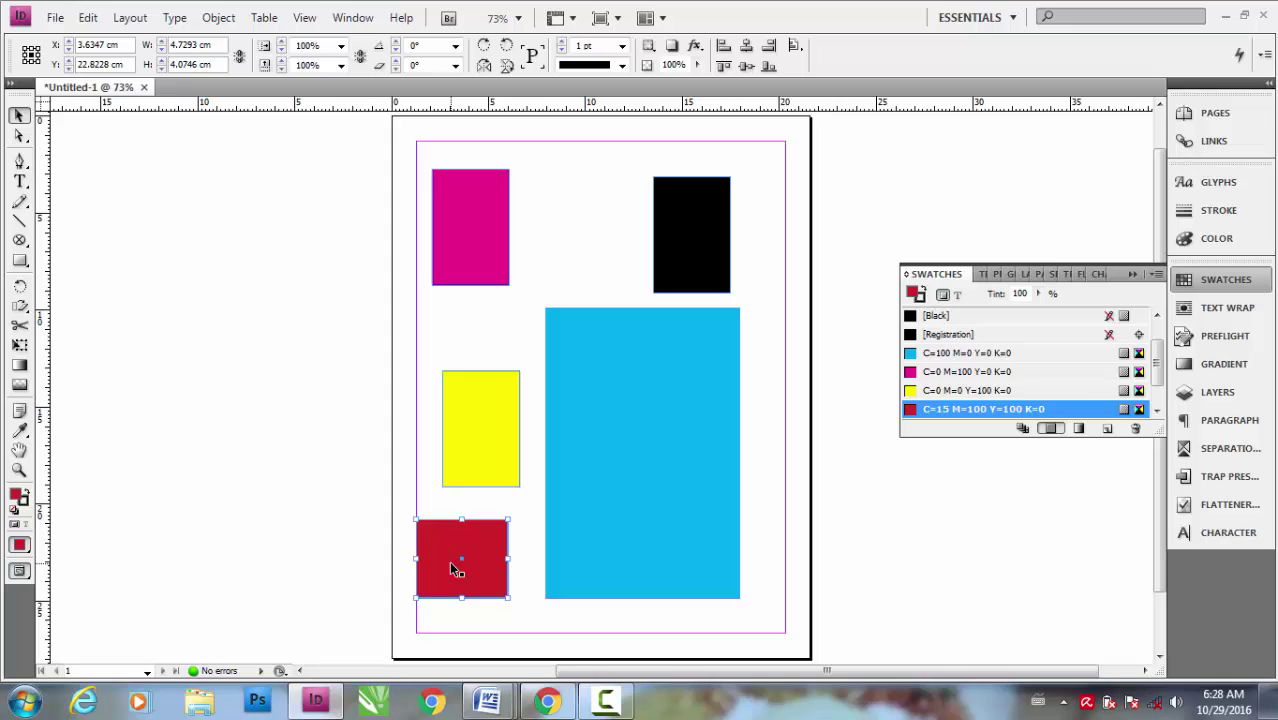
pyautogui.click(657, 474)
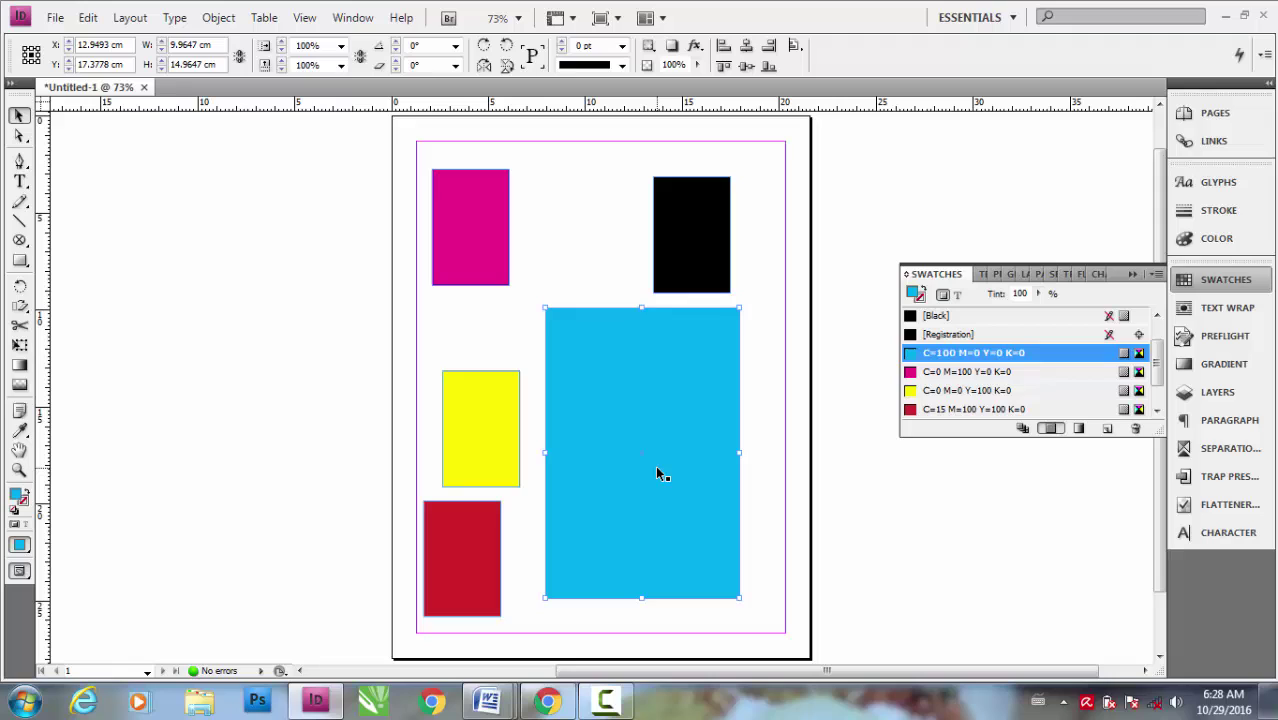
pyautogui.hotkey('ctrl', 'alt', '3')
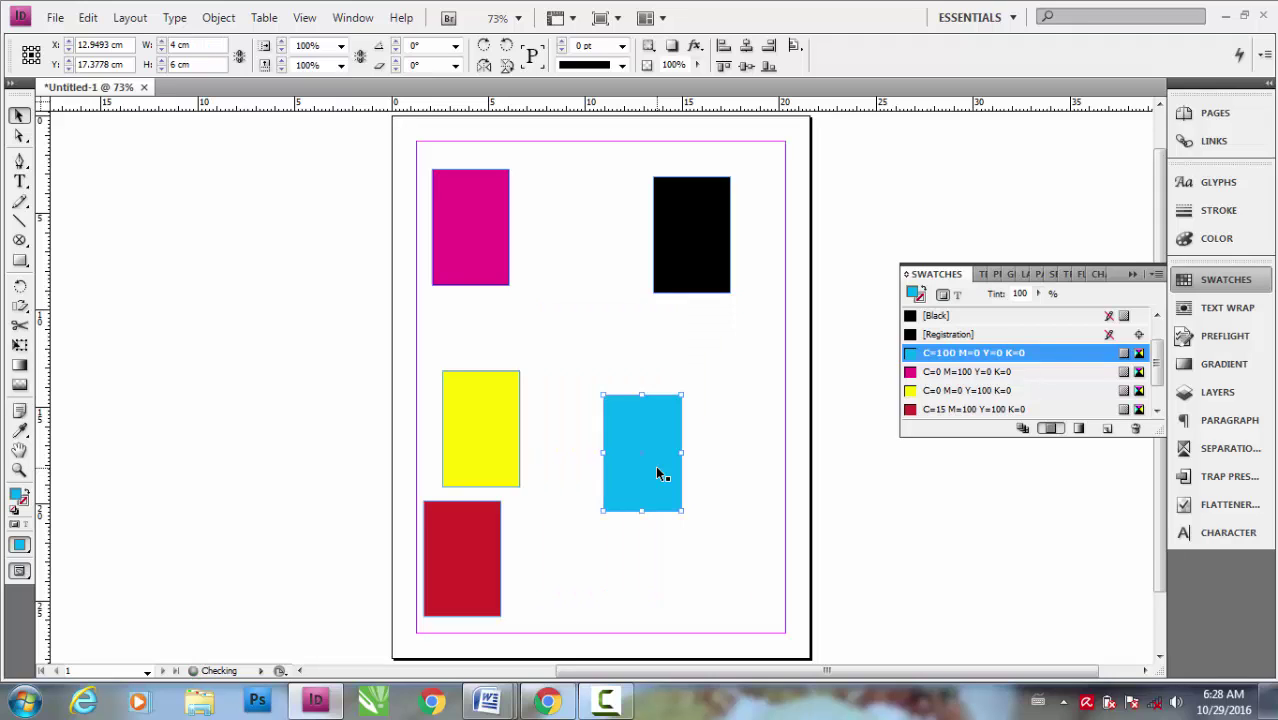